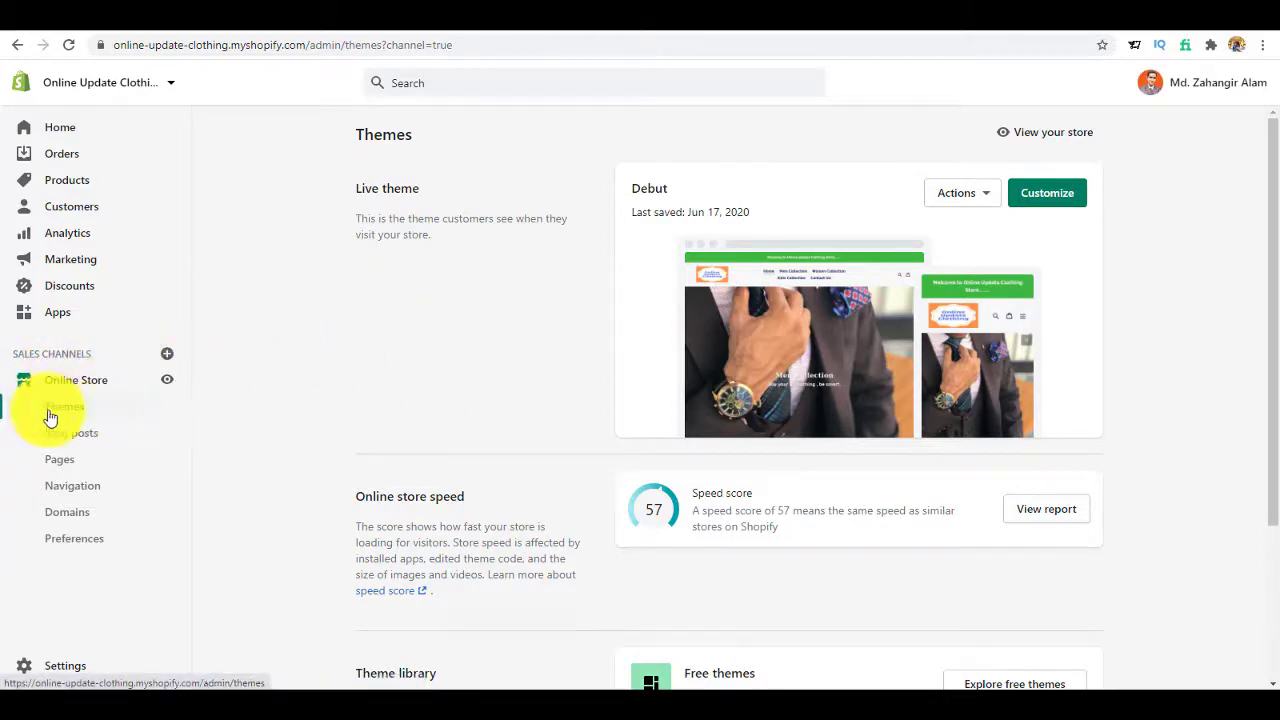
Open the store's Themes page and go from its theme library to the Shopify Theme Store's full catalogue
left_click(30, 413)
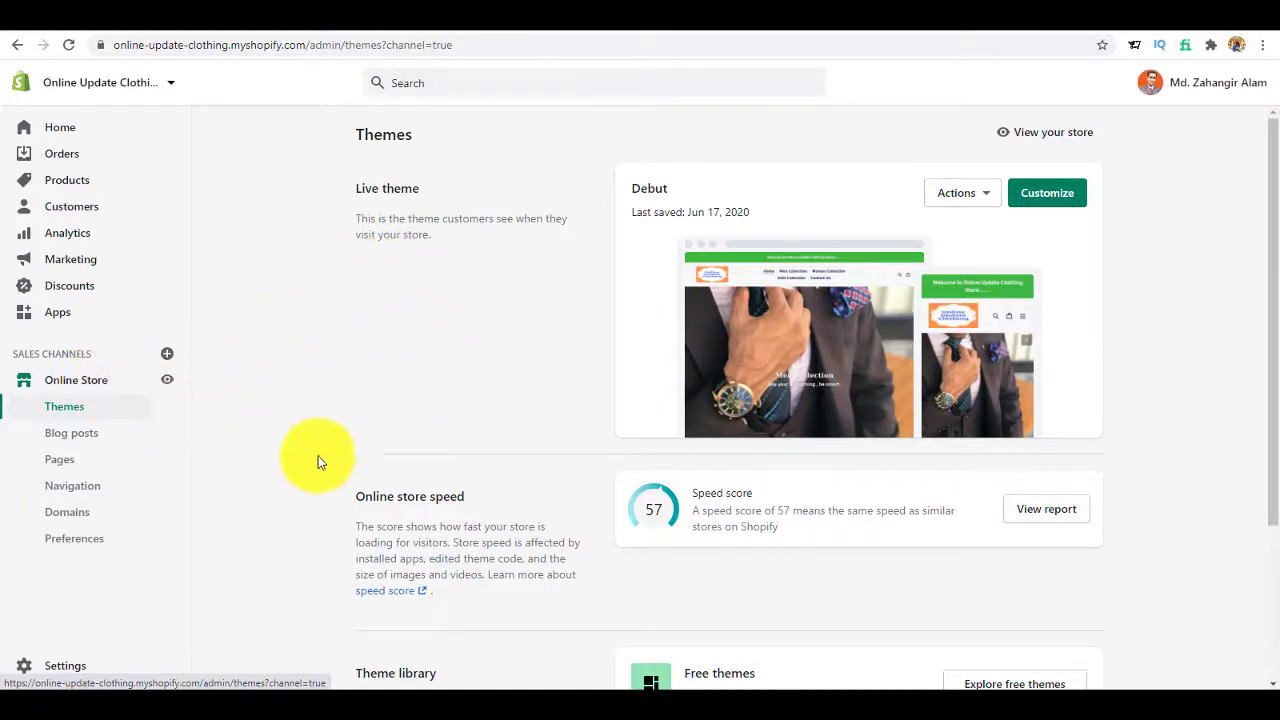
scroll(310, 480, "down", 3)
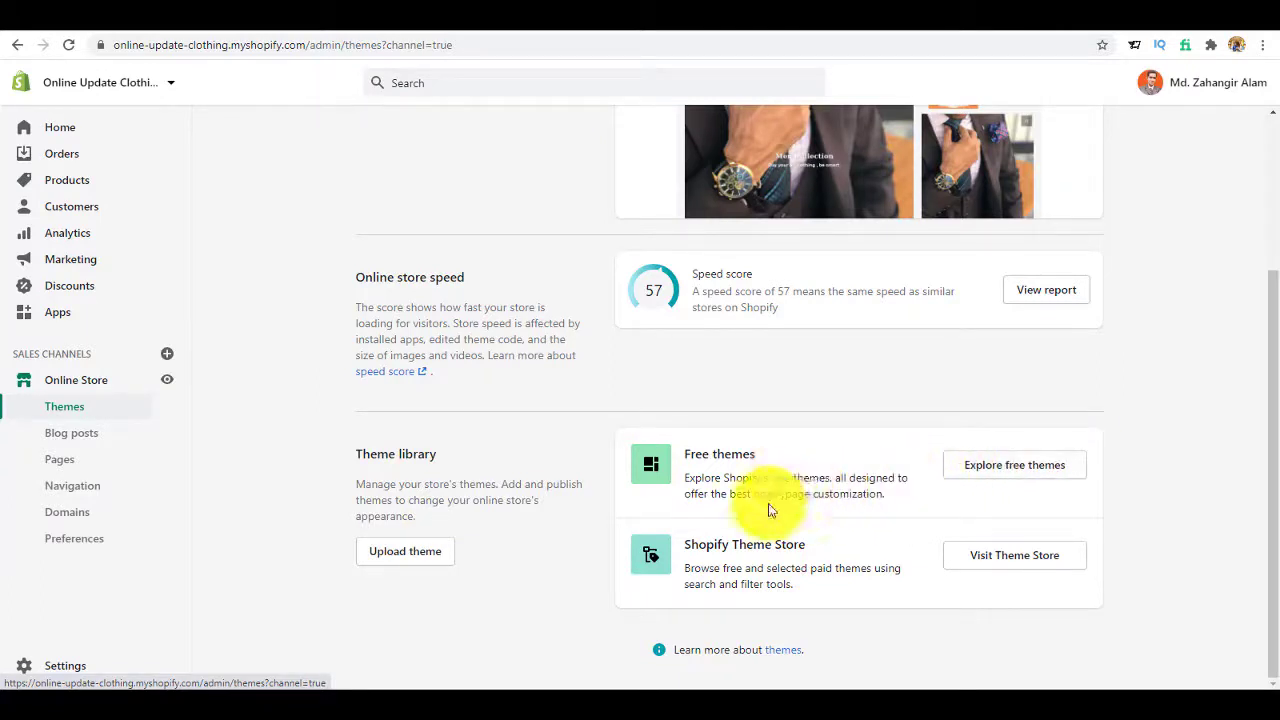
left_click(997, 473)
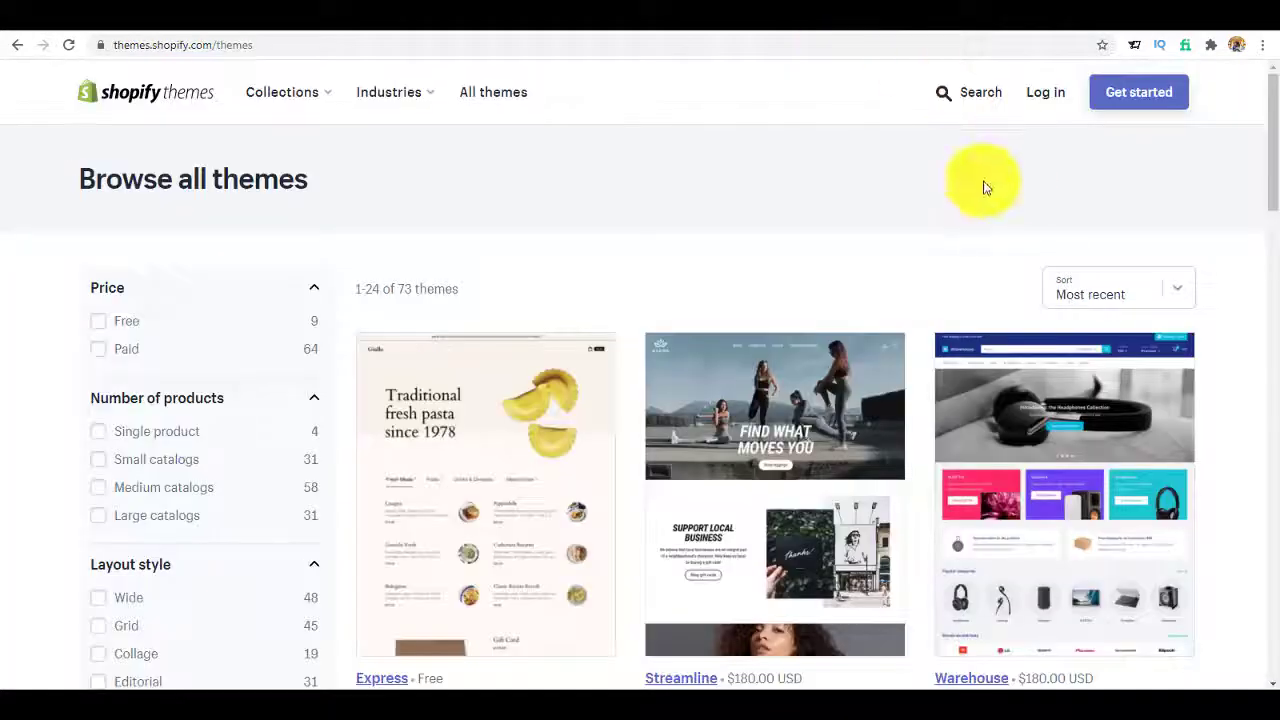
left_click(814, 23)
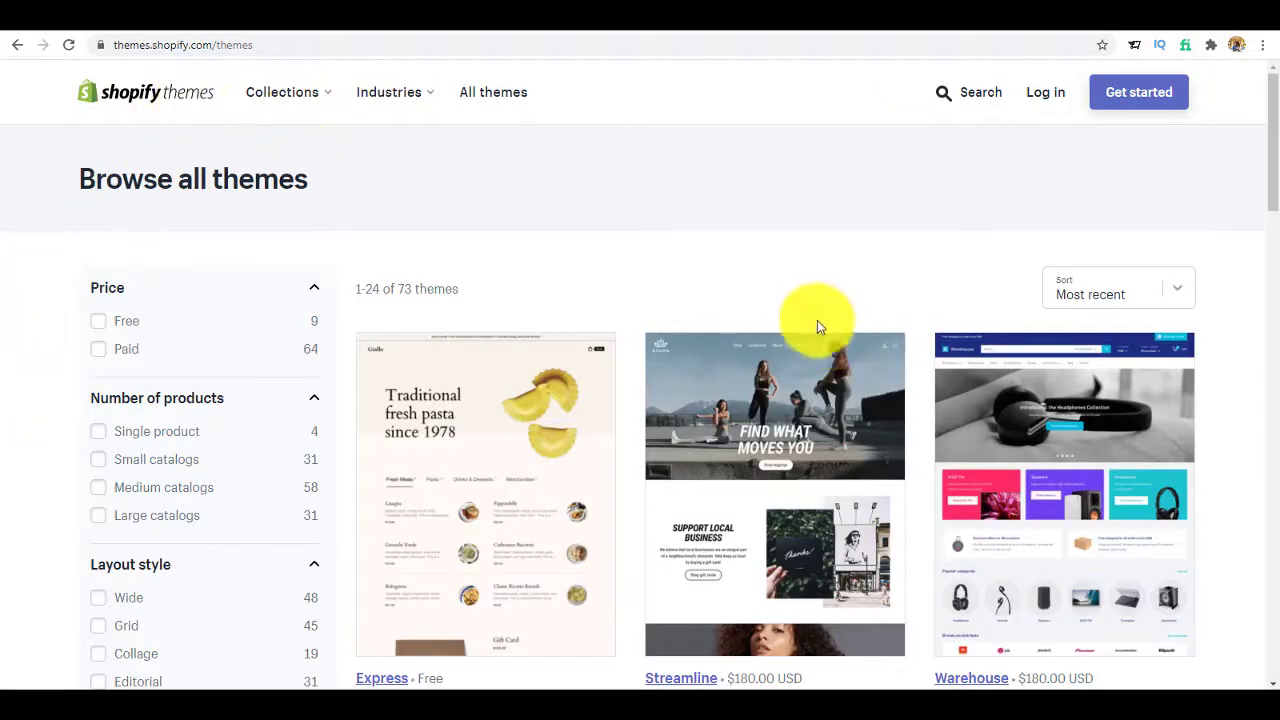
Examine the search suggestions and look through the themes and prices in the Shopify Theme Store catalogue
left_click(966, 96)
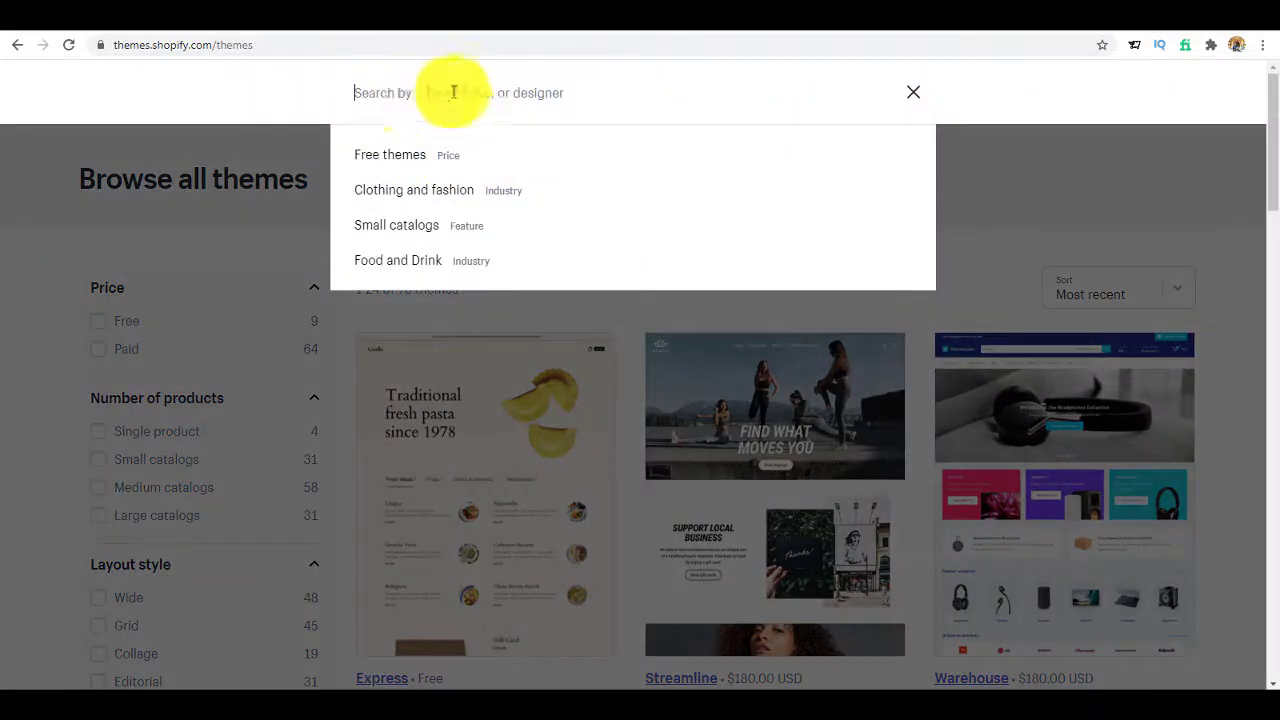
left_click(17, 257)
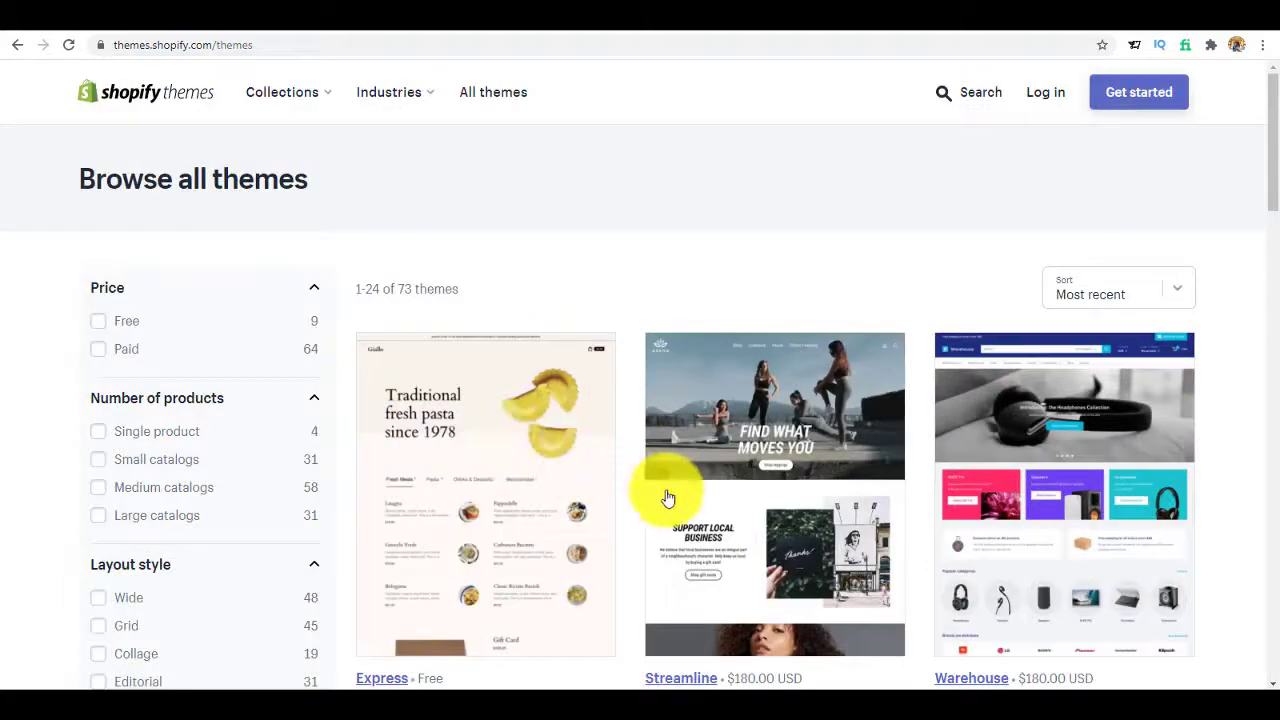
scroll(664, 495, "down", 1)
scroll(663, 497, "down", 5)
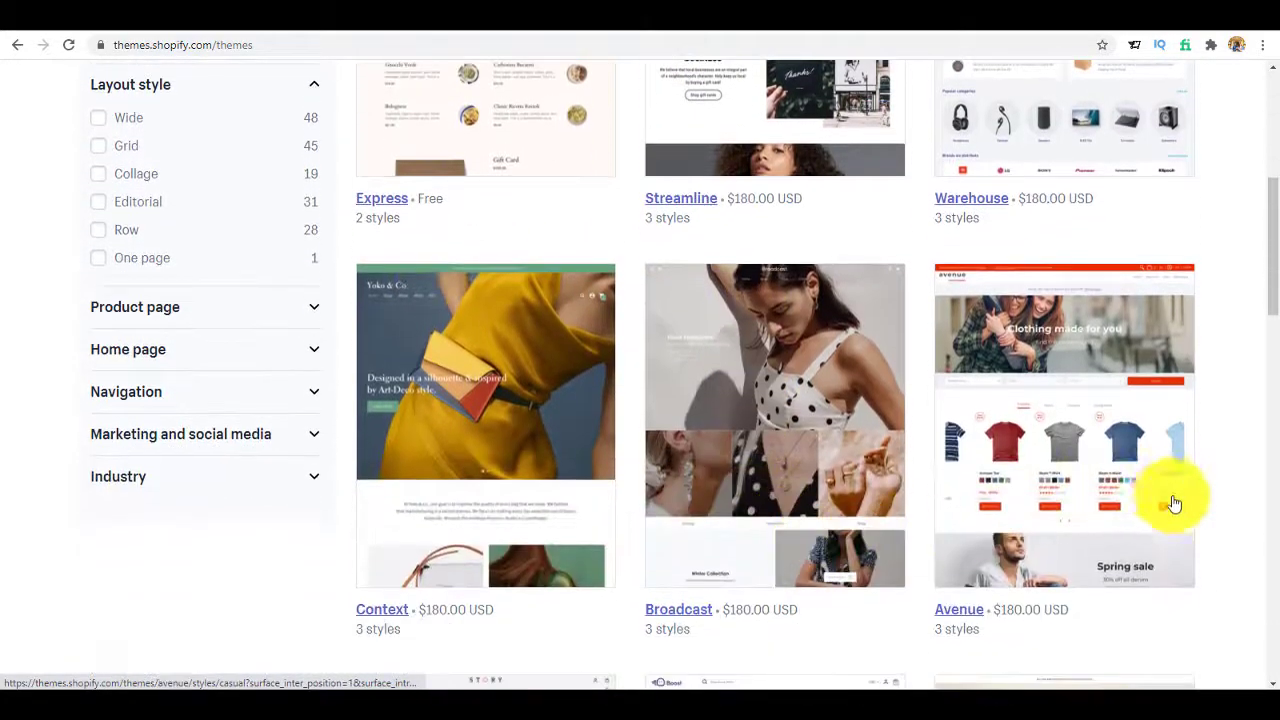
scroll(646, 503, "down", 6)
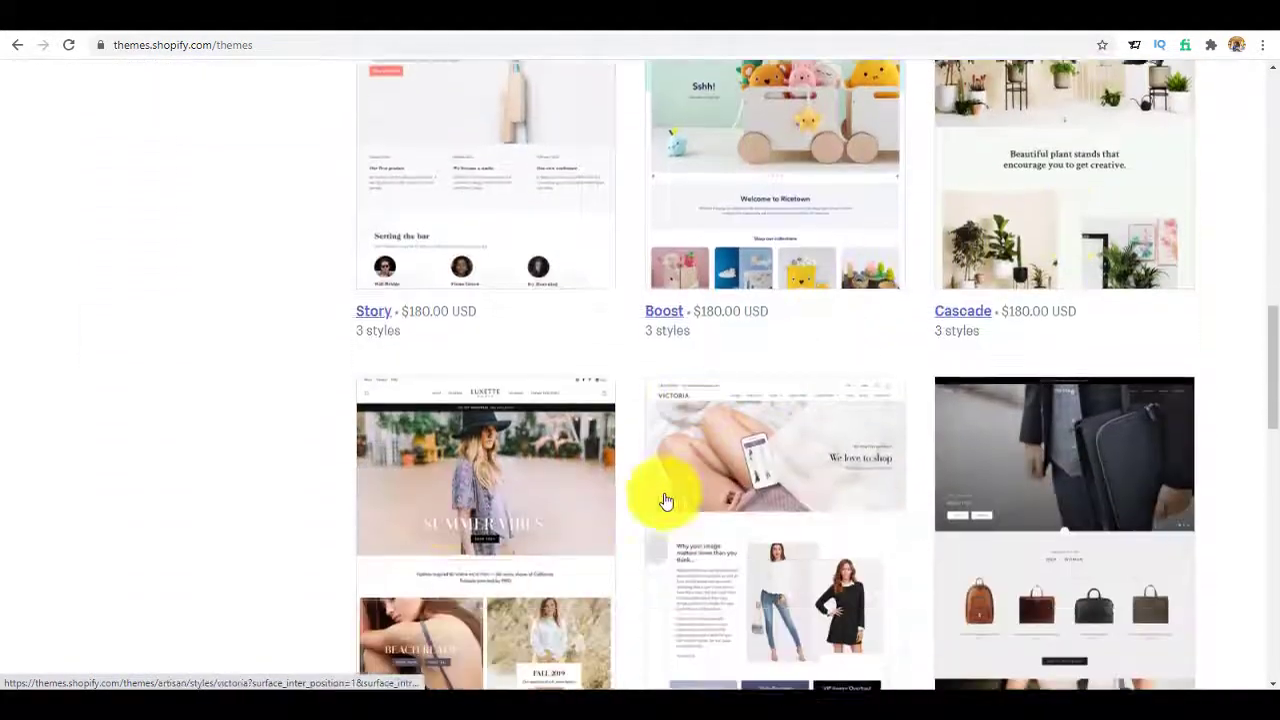
scroll(503, 513, "down", 7)
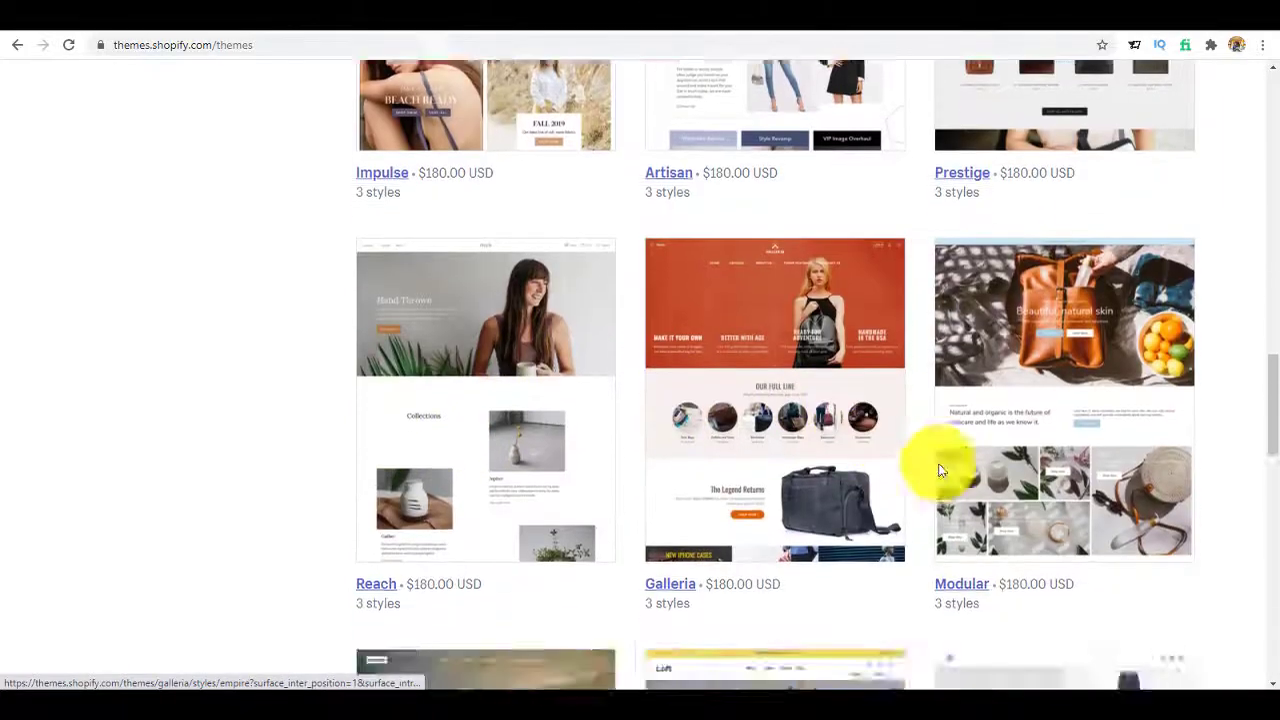
scroll(486, 555, "down", 3)
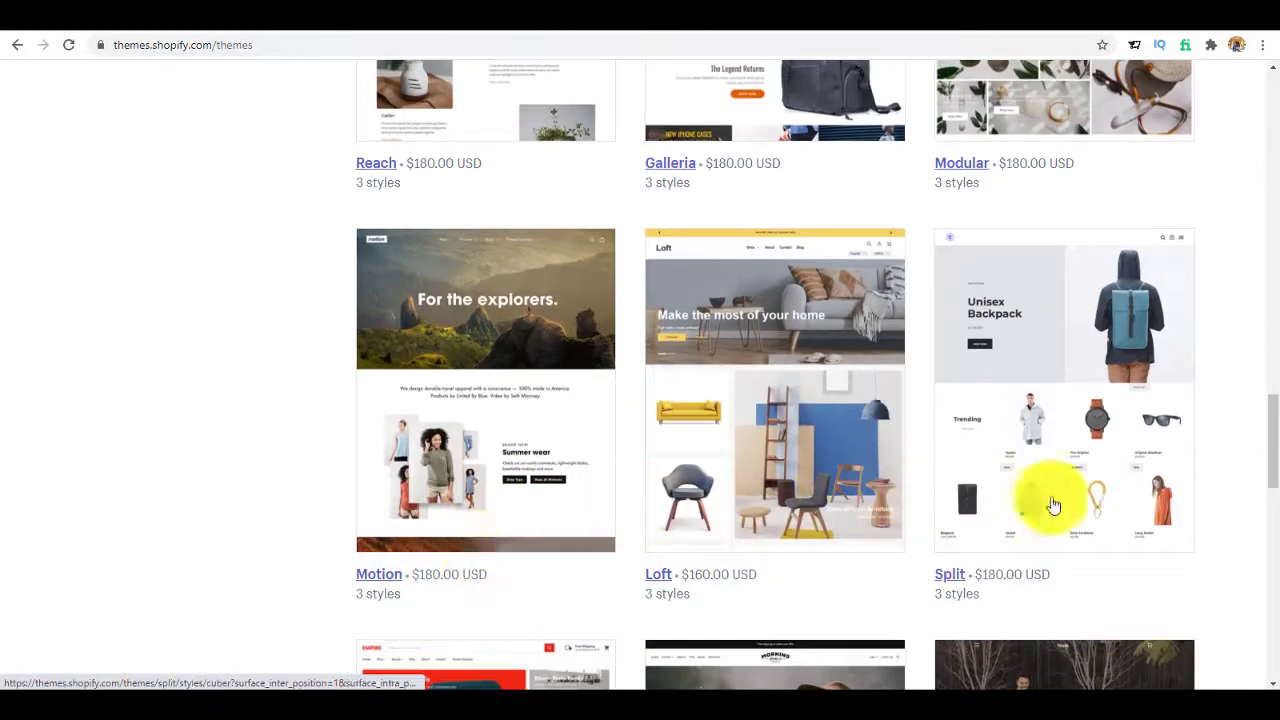
scroll(1020, 510, "down", 3)
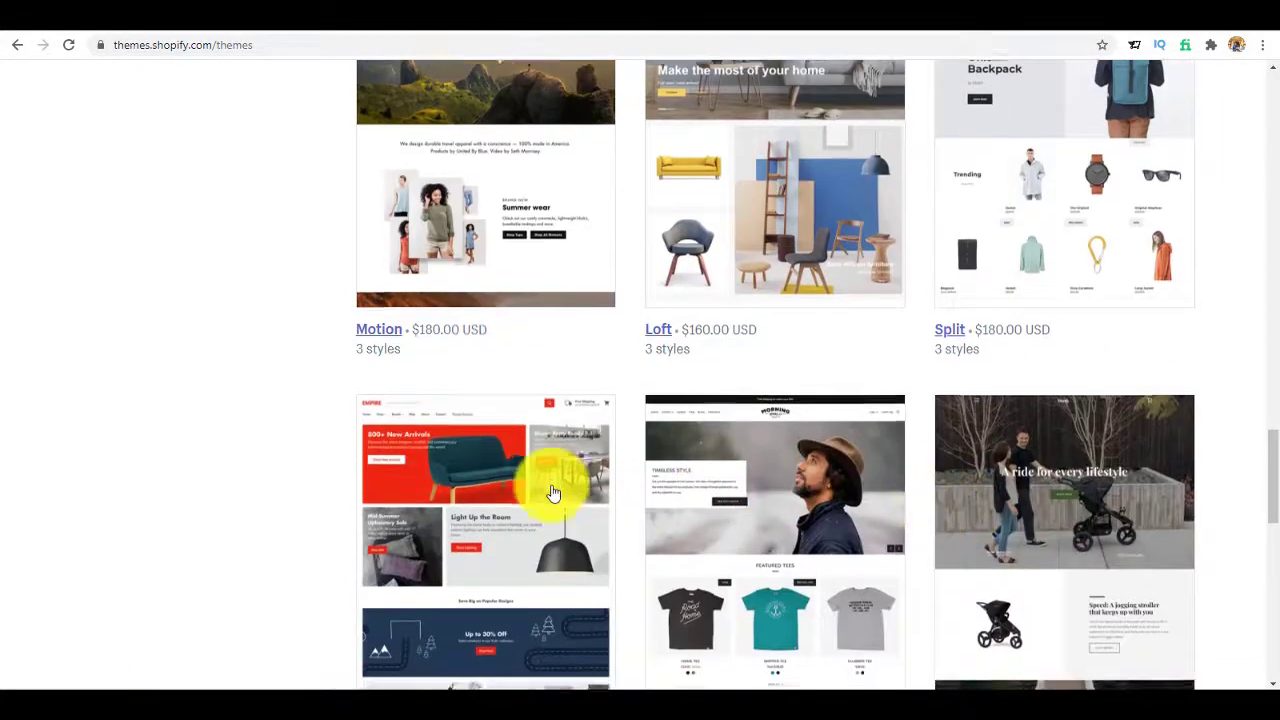
scroll(520, 462, "up", 6)
scroll(530, 438, "up", 5)
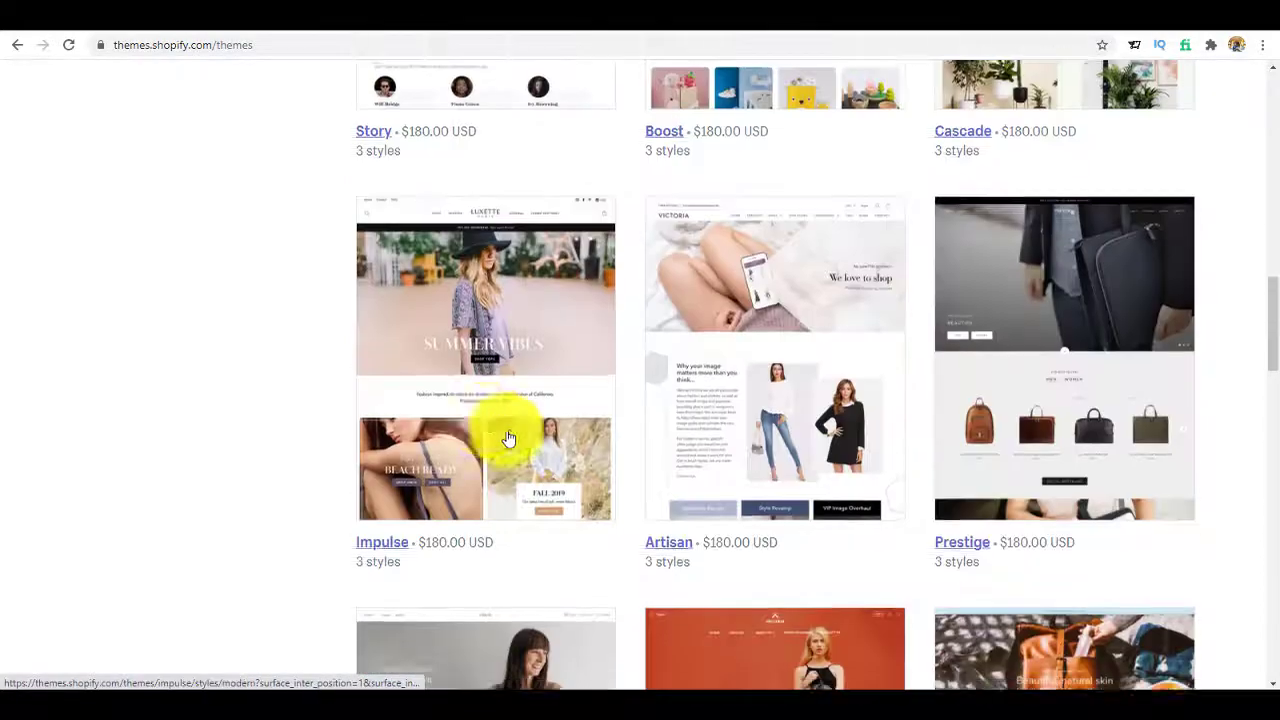
scroll(484, 438, "up", 10)
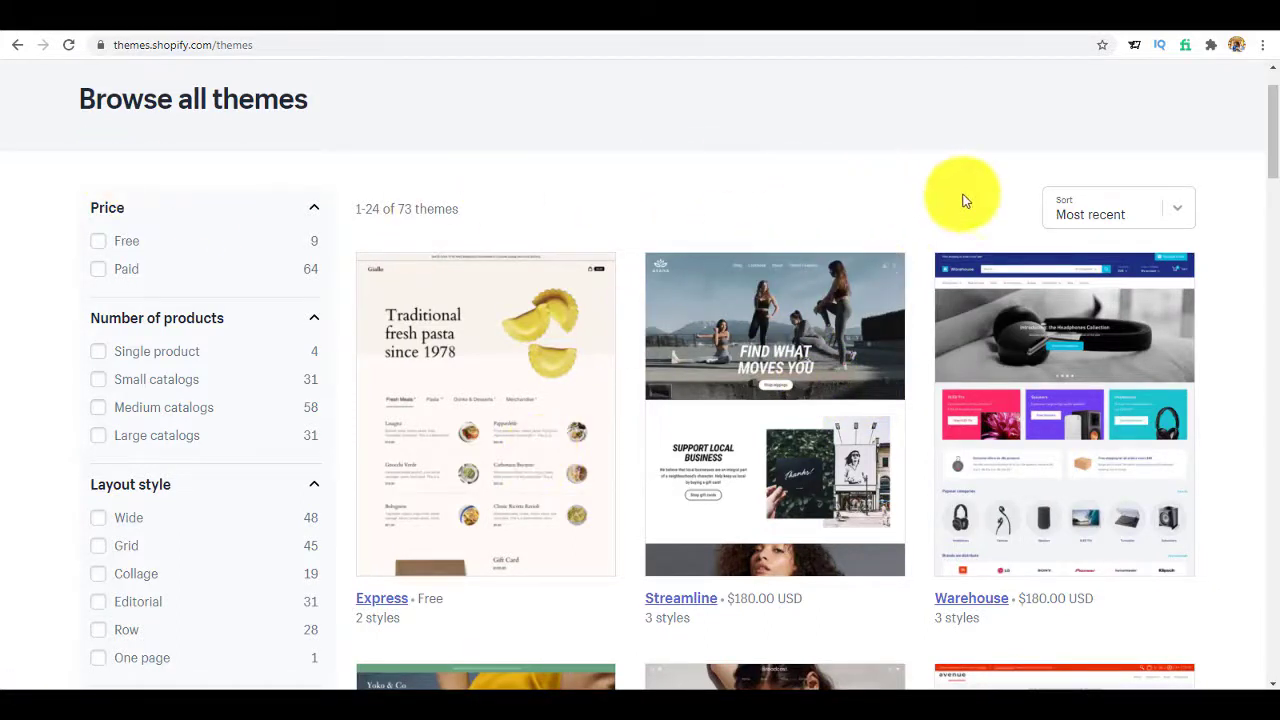
scroll(573, 190, "up", 2)
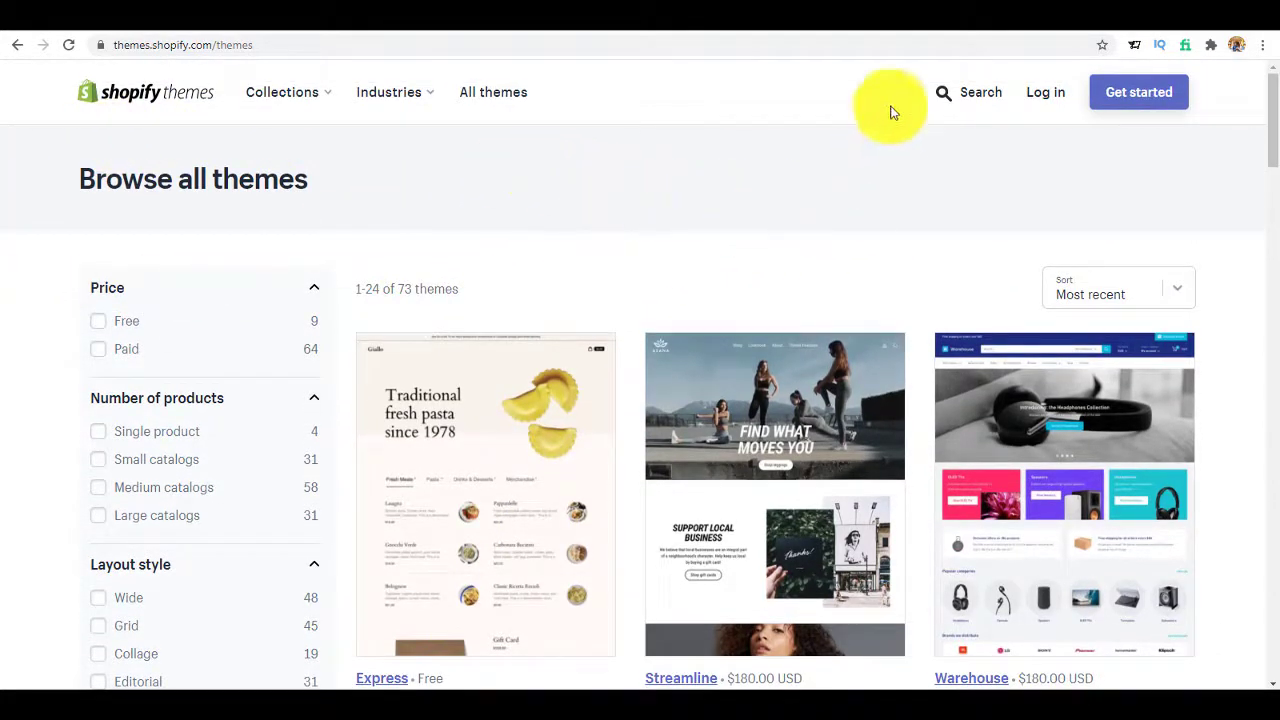
Switch to ThemeForest, open its Shopify eCommerce category and look through the sale, weekly bestseller and under-$49 themes
left_click(928, 28)
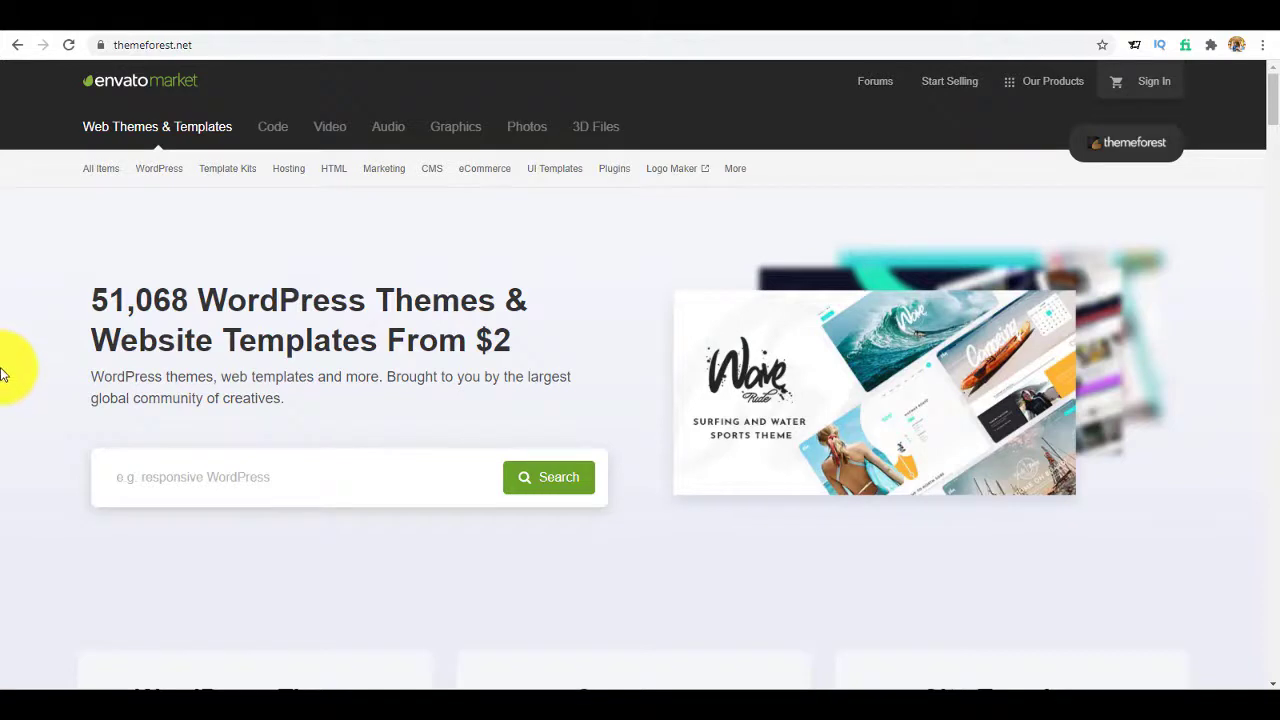
mouse_move(484, 170)
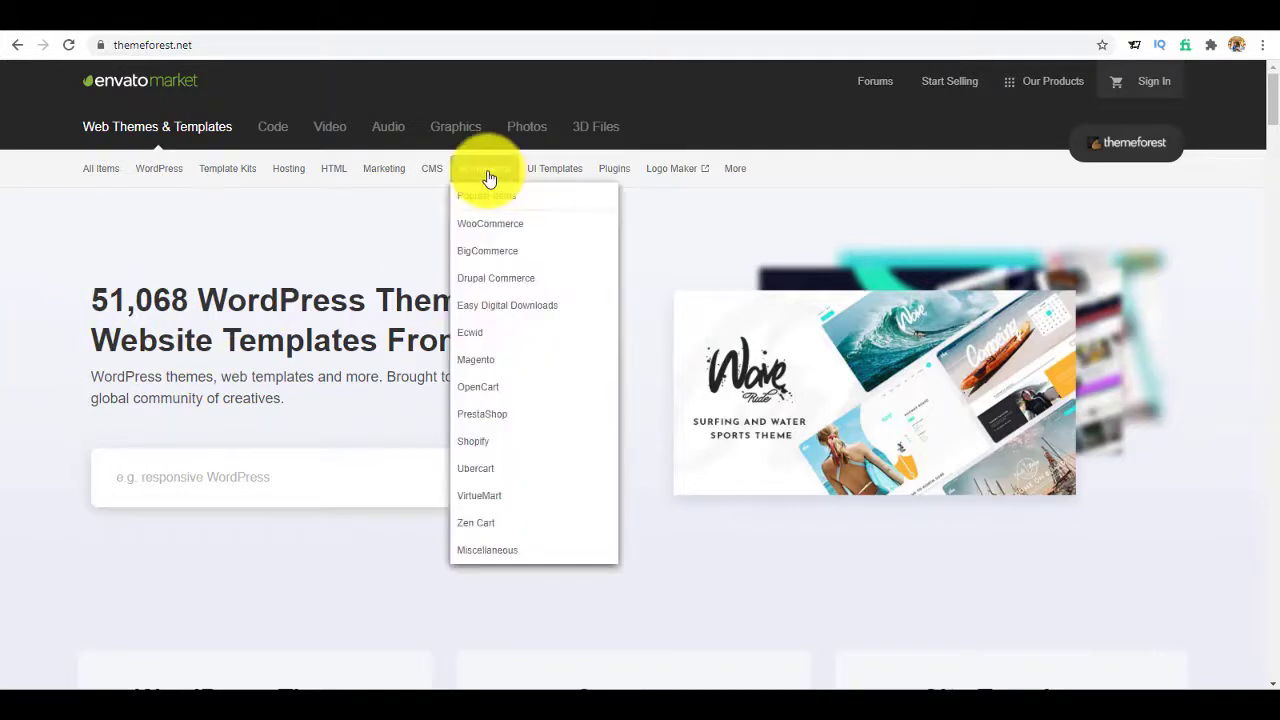
left_click(489, 449)
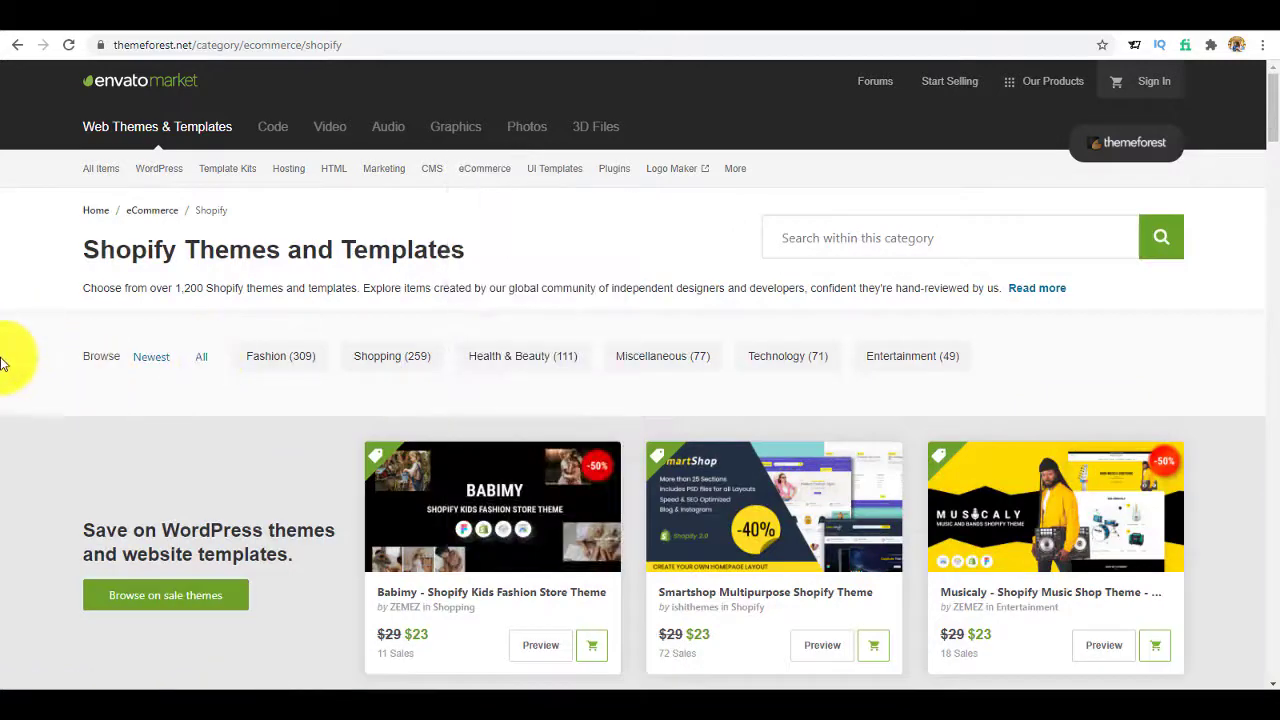
scroll(466, 511, "down", 2)
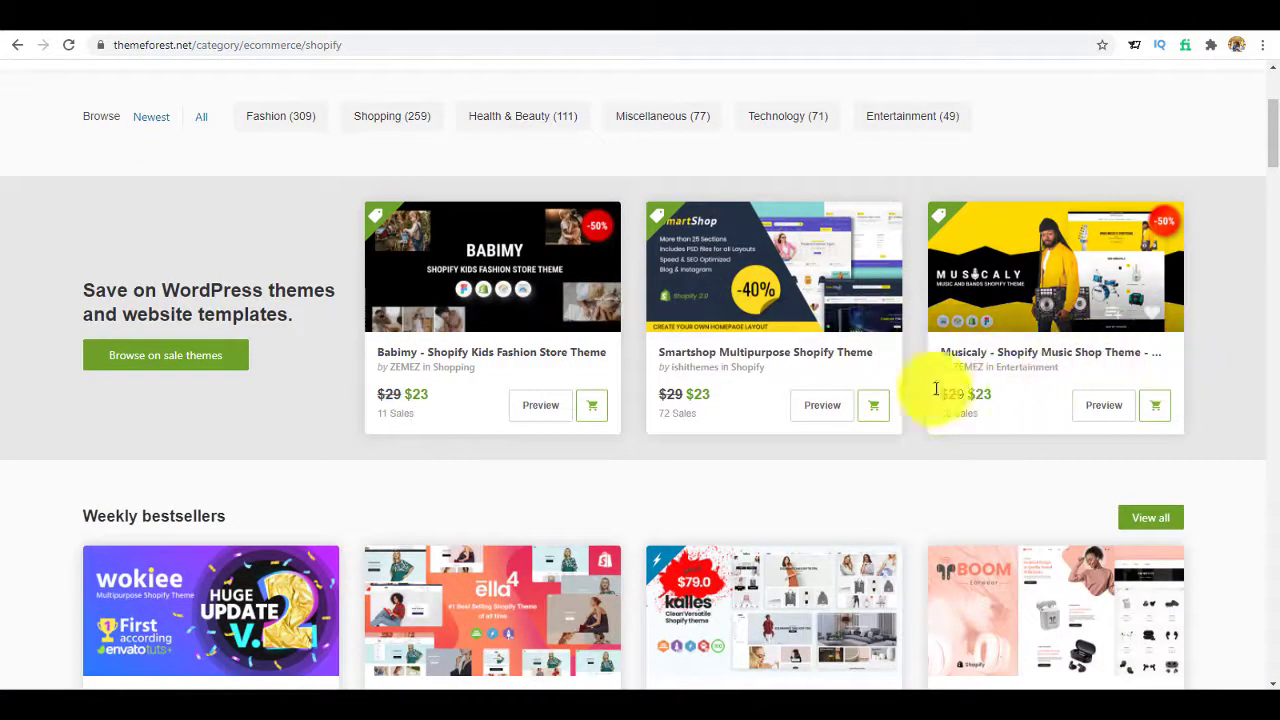
scroll(857, 437, "down", 2)
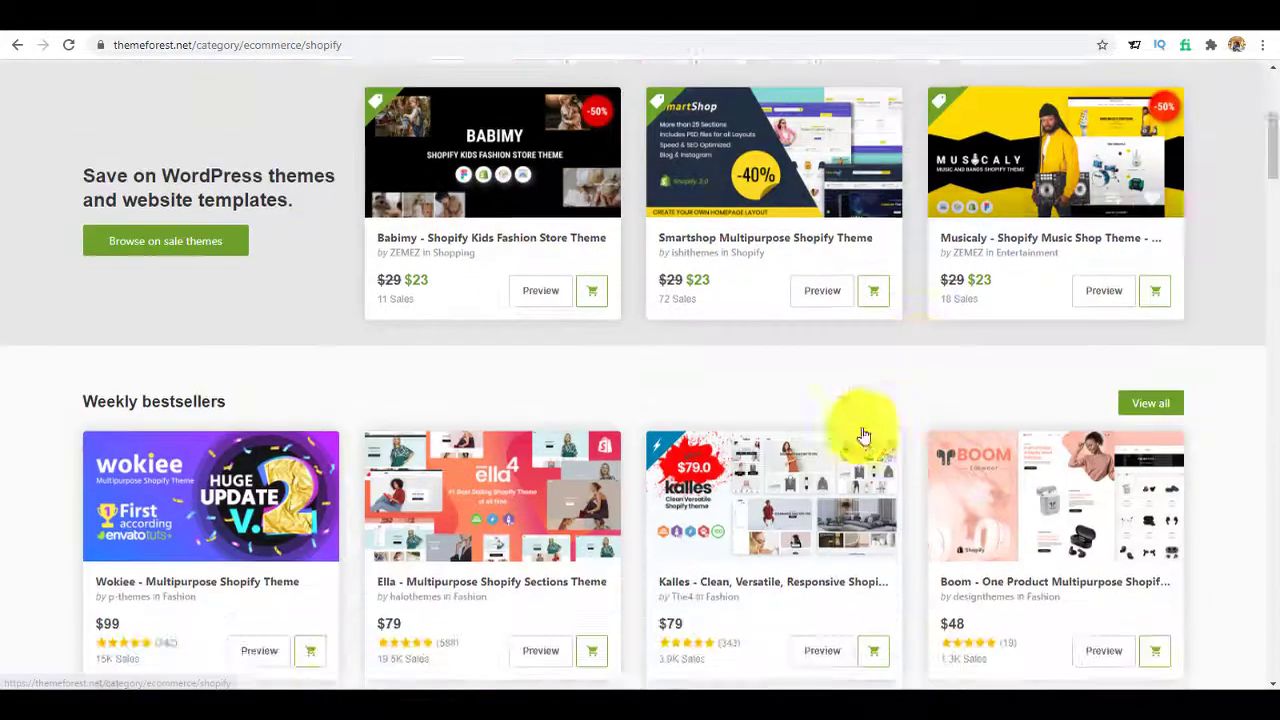
scroll(272, 465, "down", 2)
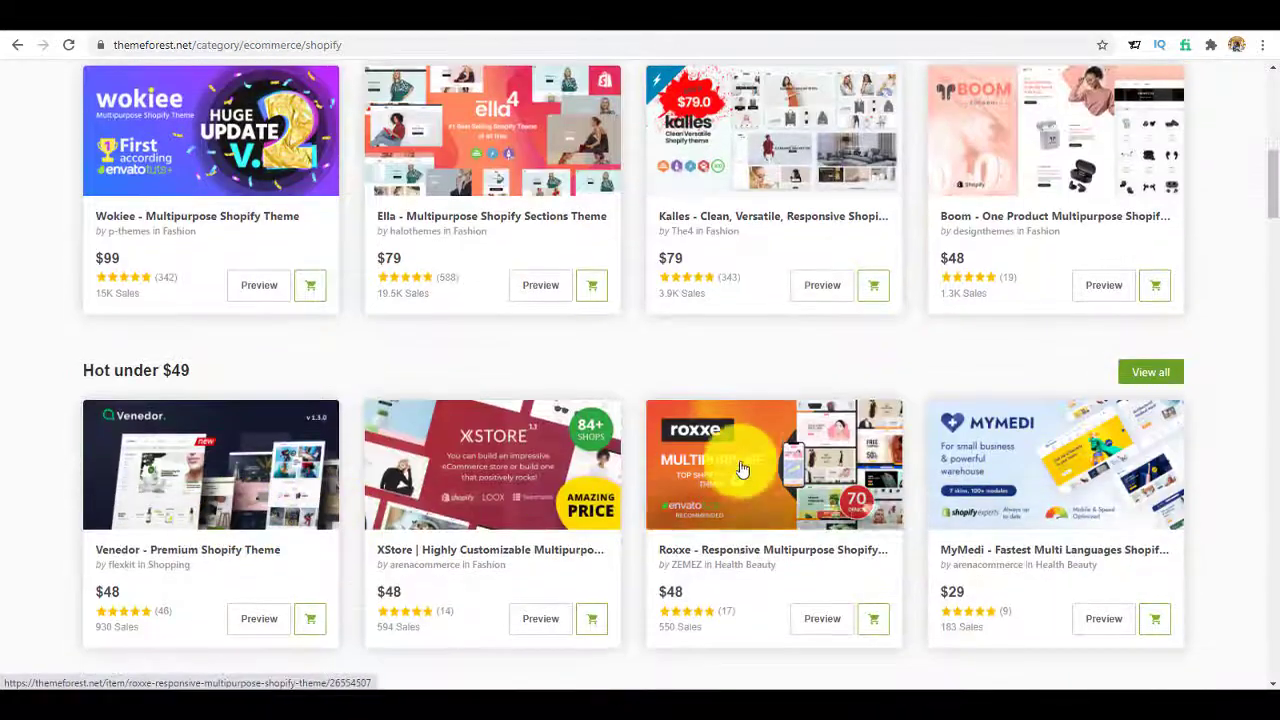
scroll(200, 455, "up", 3)
scroll(1010, 412, "up", 2)
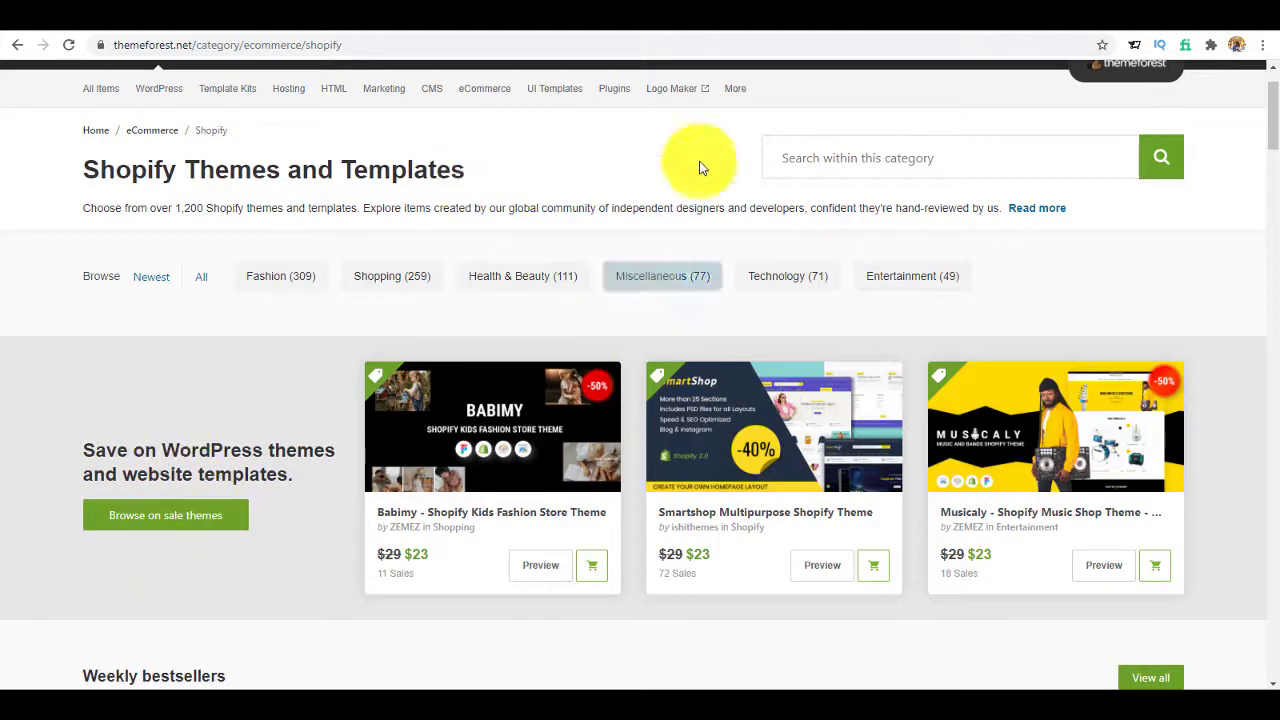
Switch back to the Shopify admin and upload theme_export__five-1-five-com-wristy__26FEB2021-0206pm.zip to the theme library
left_click(722, 20)
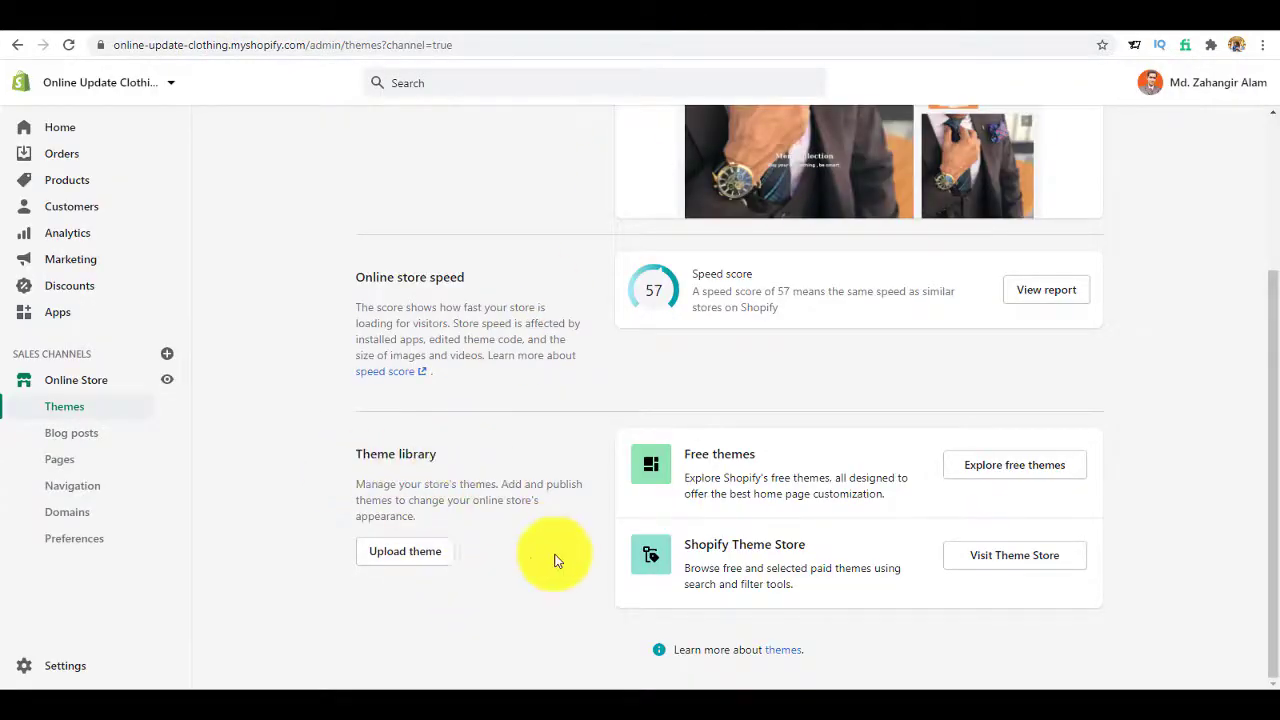
left_click(406, 556)
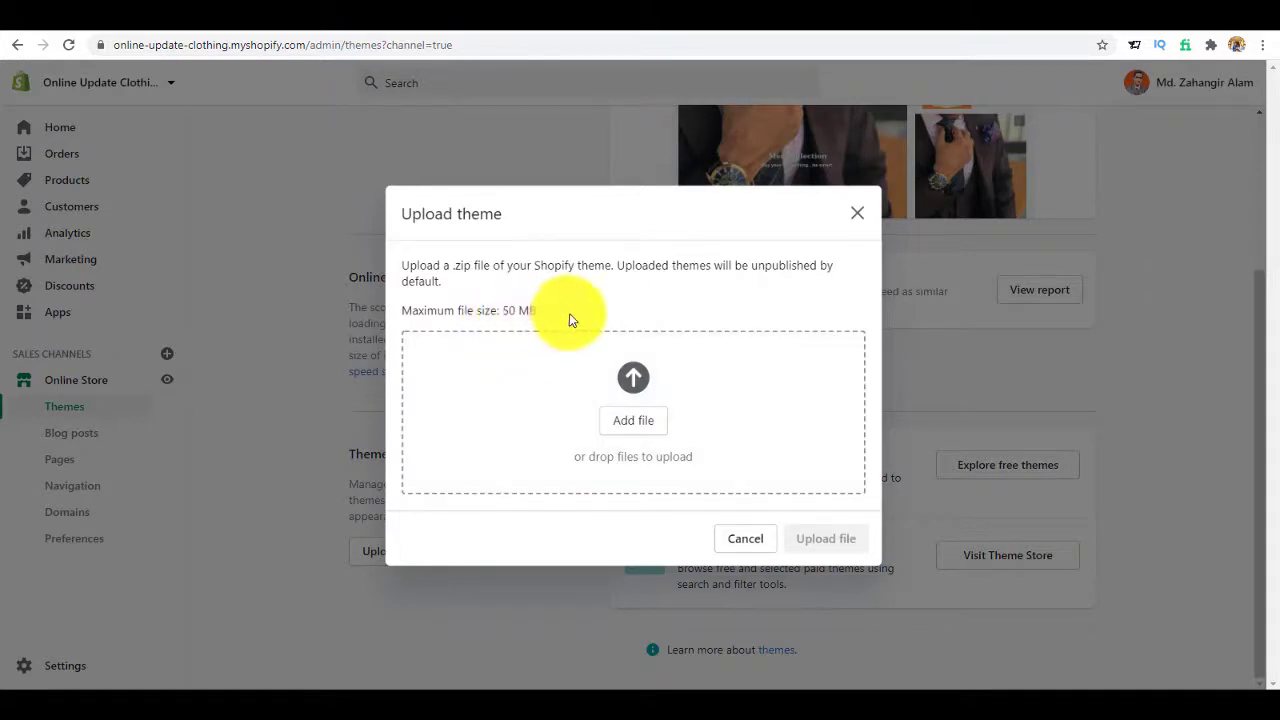
left_click(638, 429)
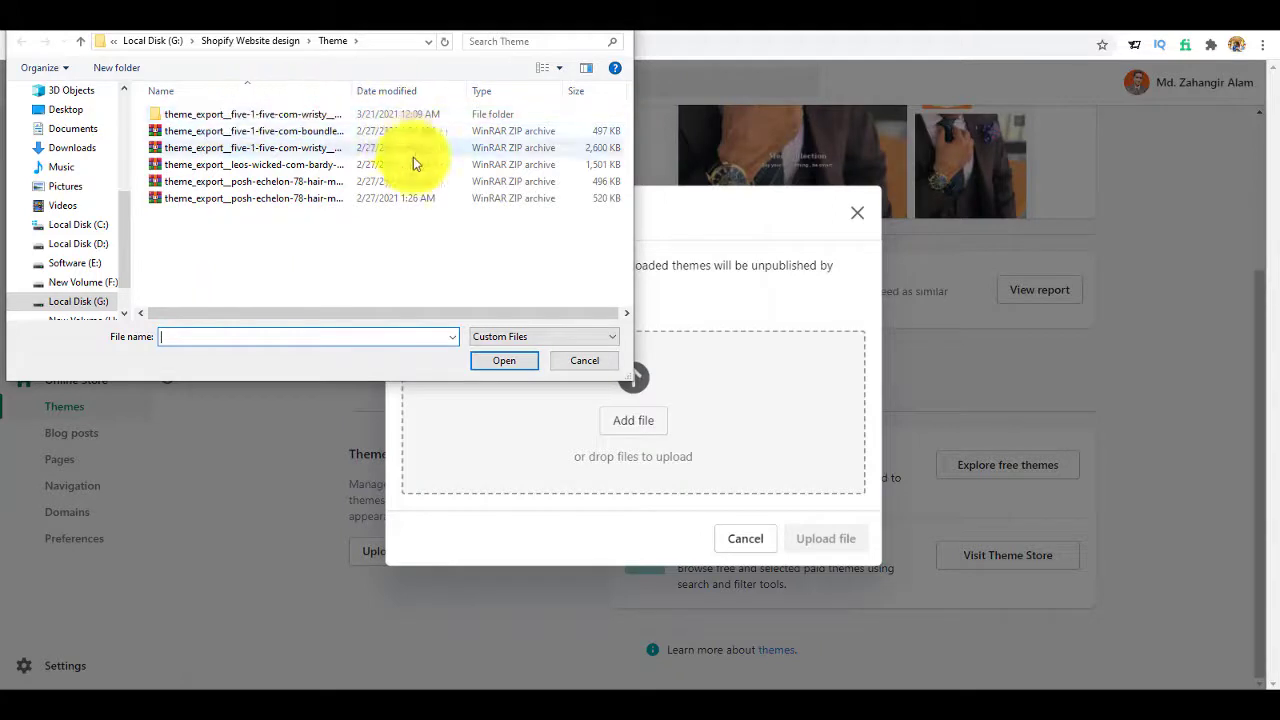
left_click(316, 149)
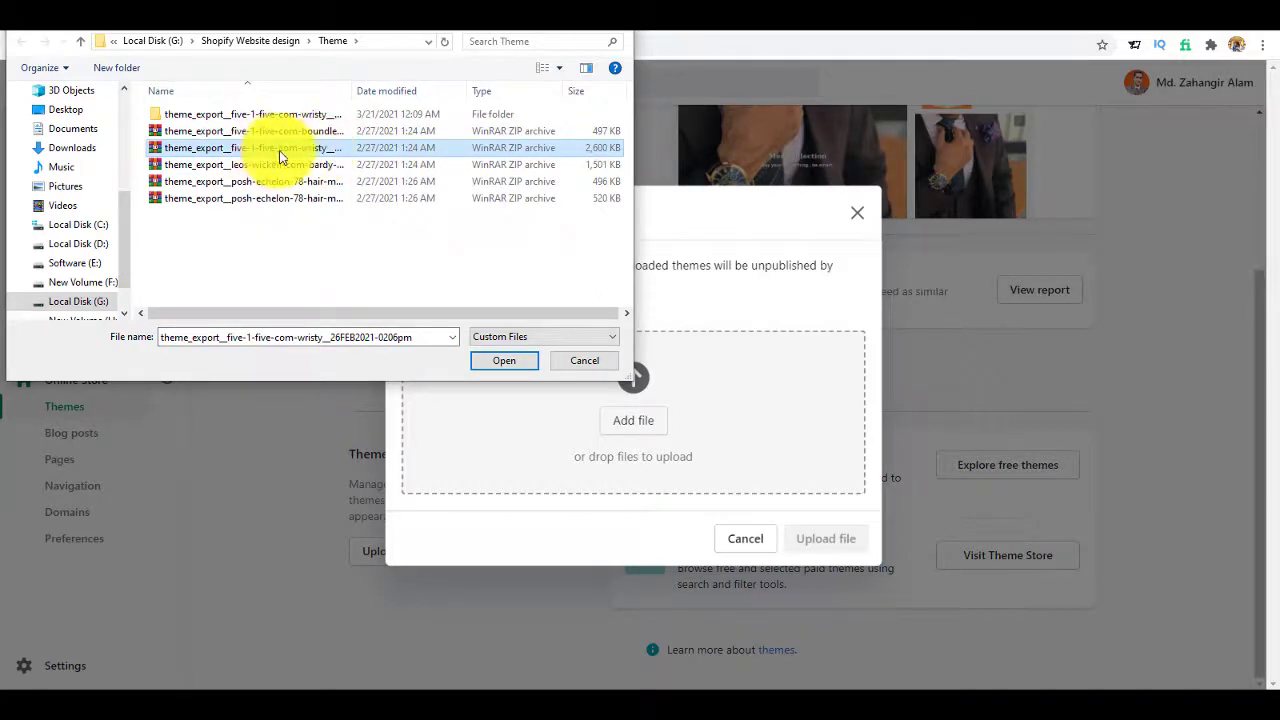
left_click(508, 361)
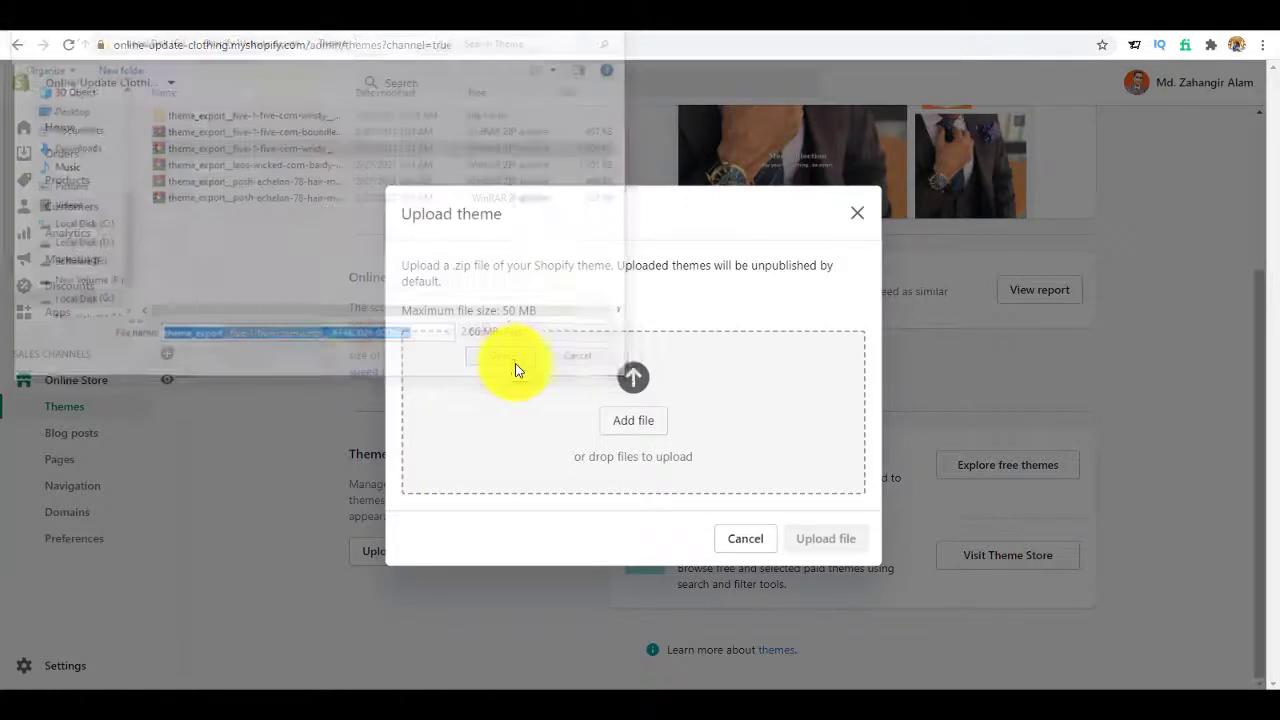
left_click(830, 546)
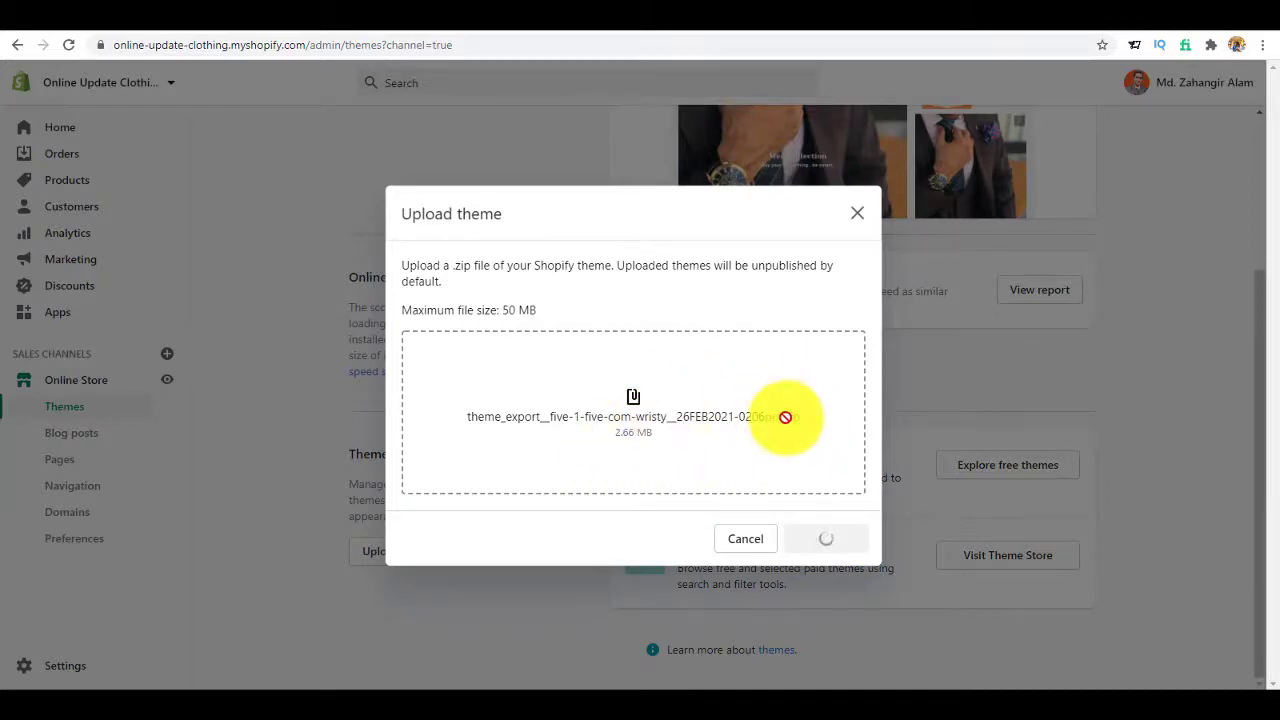
Locate the uploaded wristy theme in the theme library and examine the management actions available for it
scroll(734, 432, "up", 3)
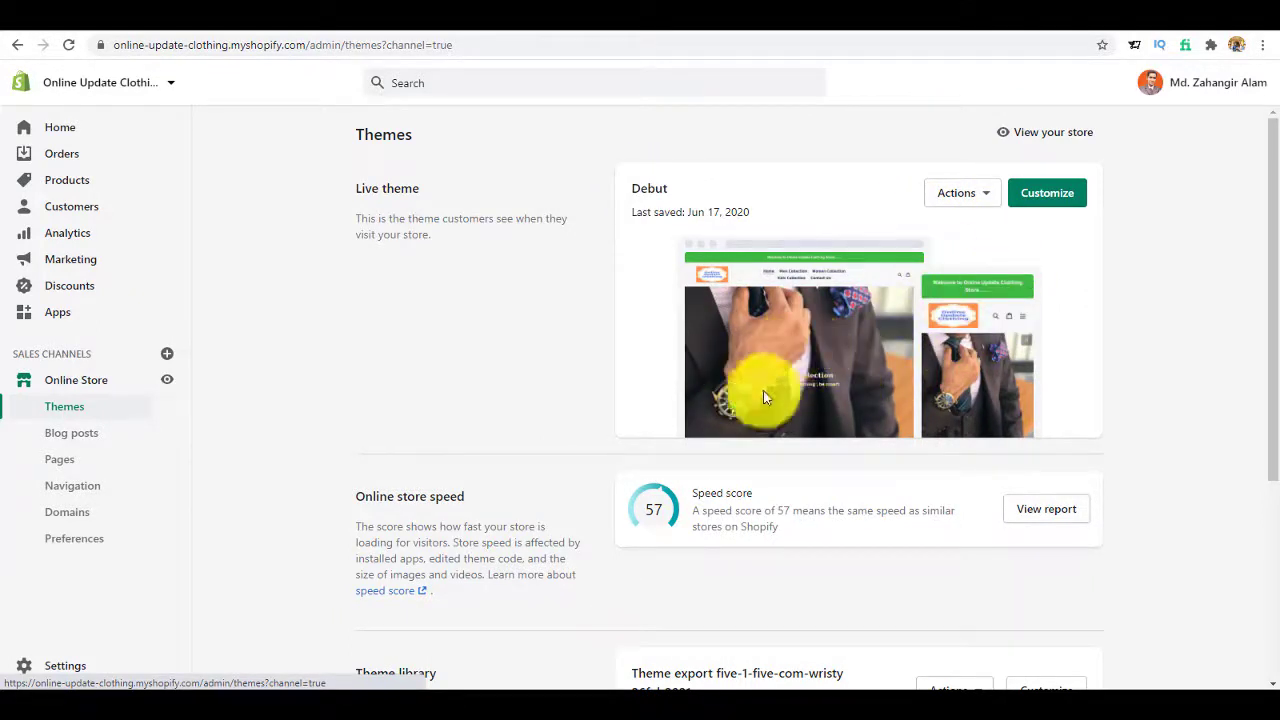
scroll(700, 440, "down", 3)
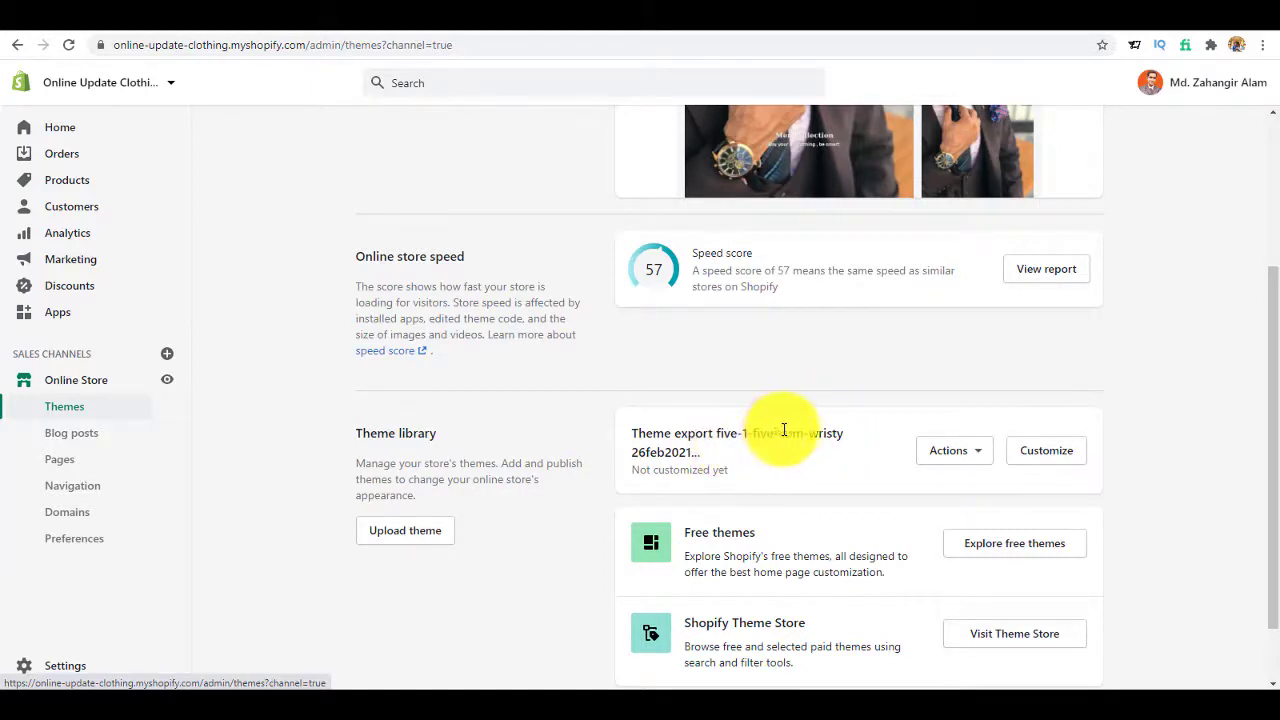
left_click(1054, 457)
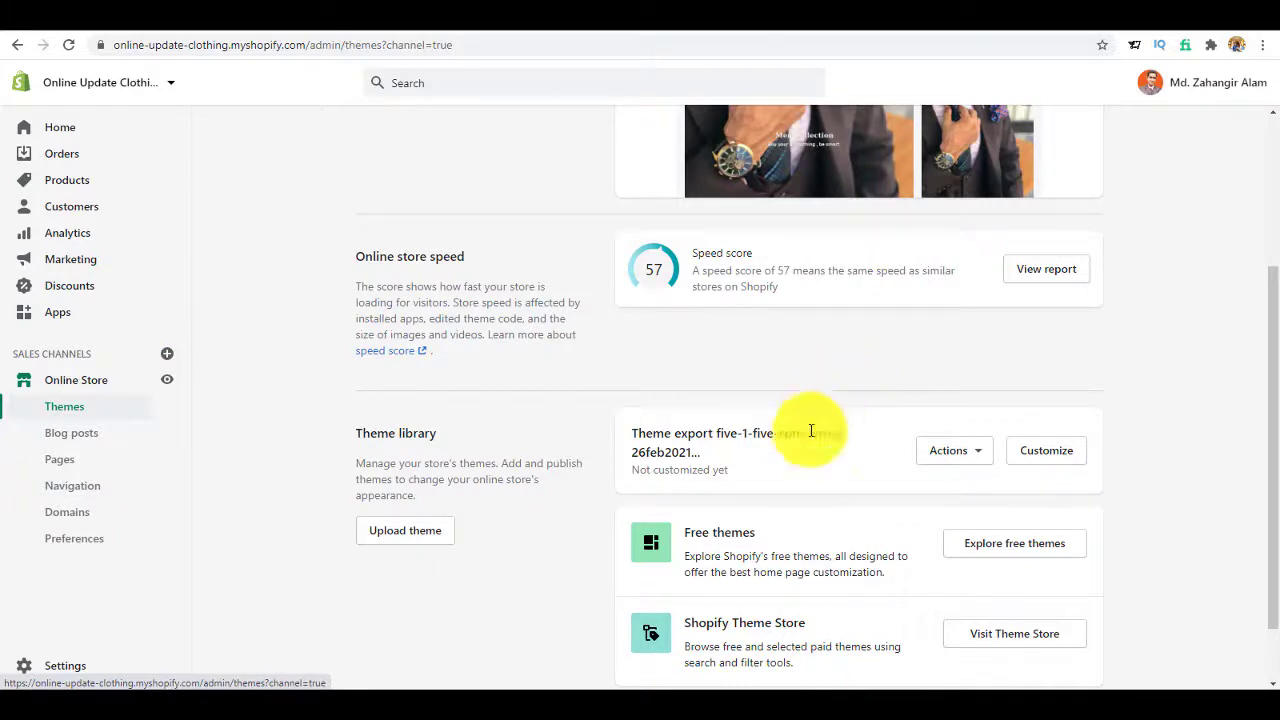
left_click(972, 458)
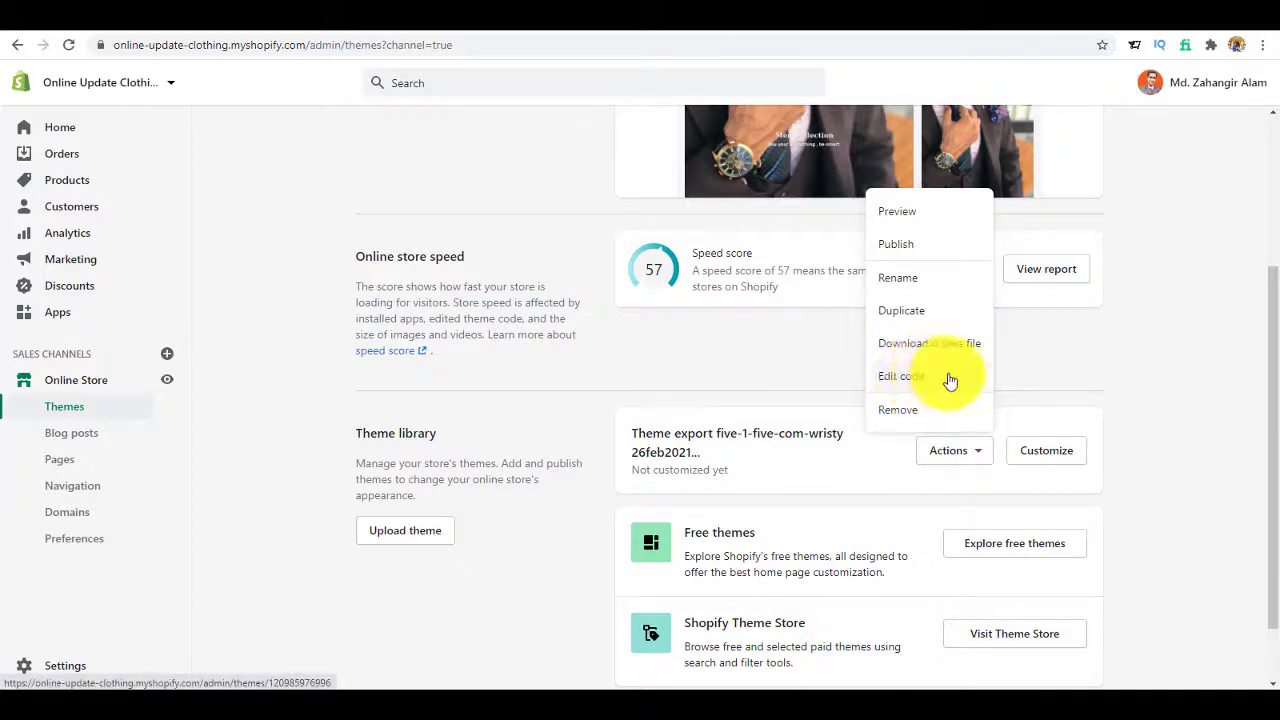
left_click(914, 384)
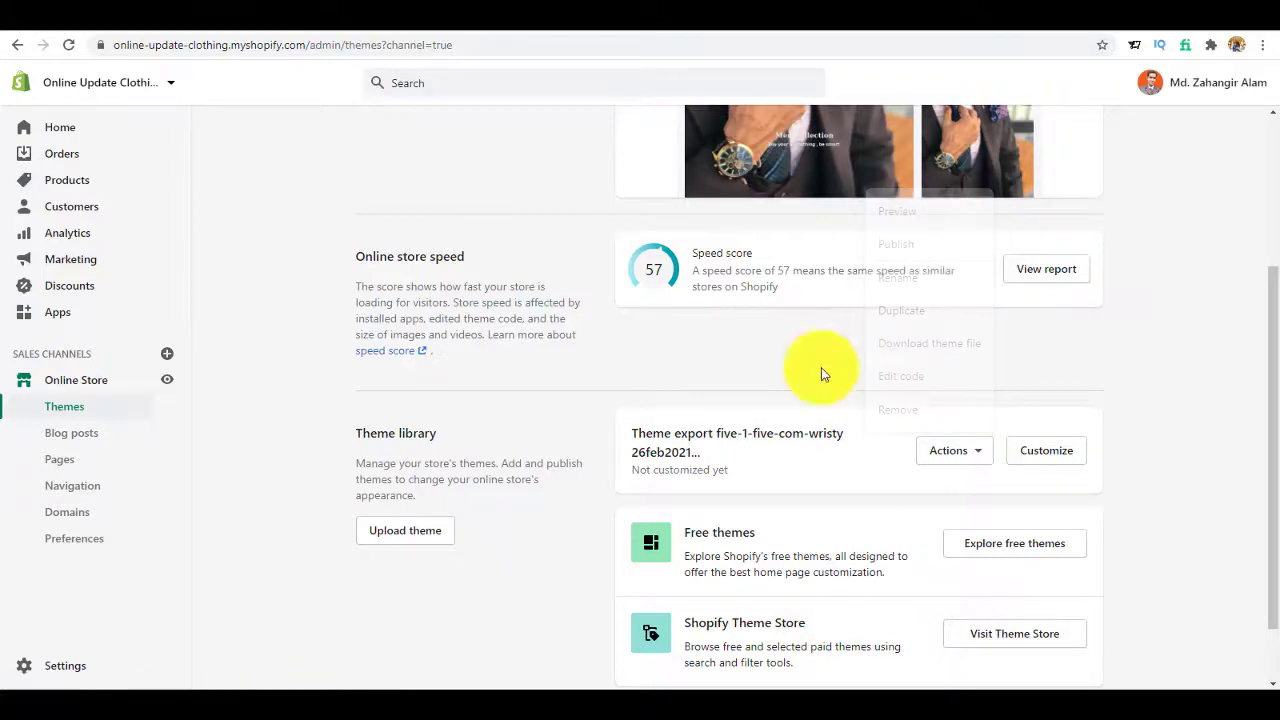